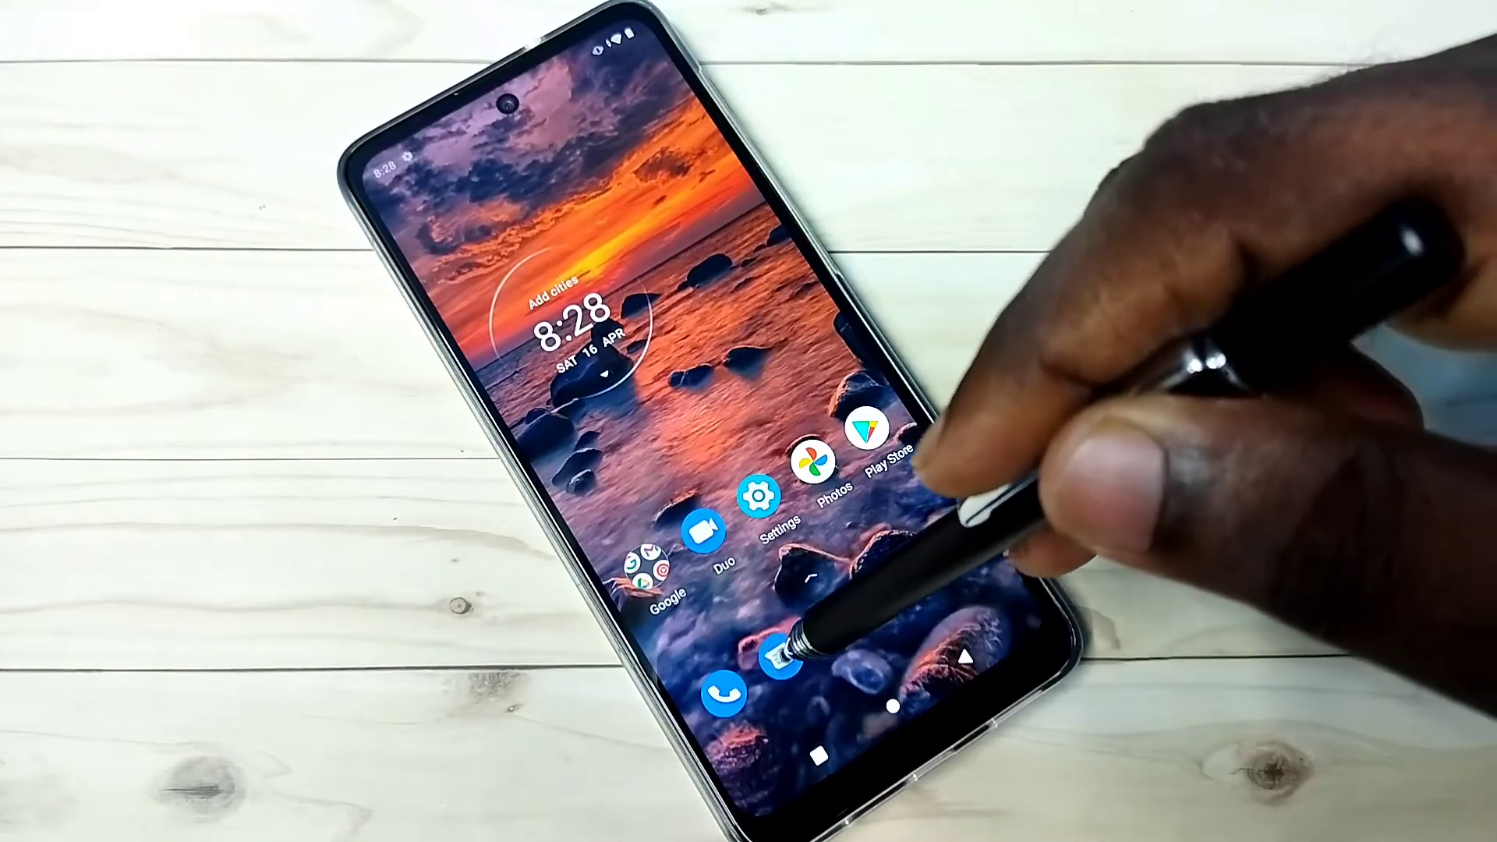
Open Messages, start a new chat and focus the 'Type a name' recipient field
click(825, 620)
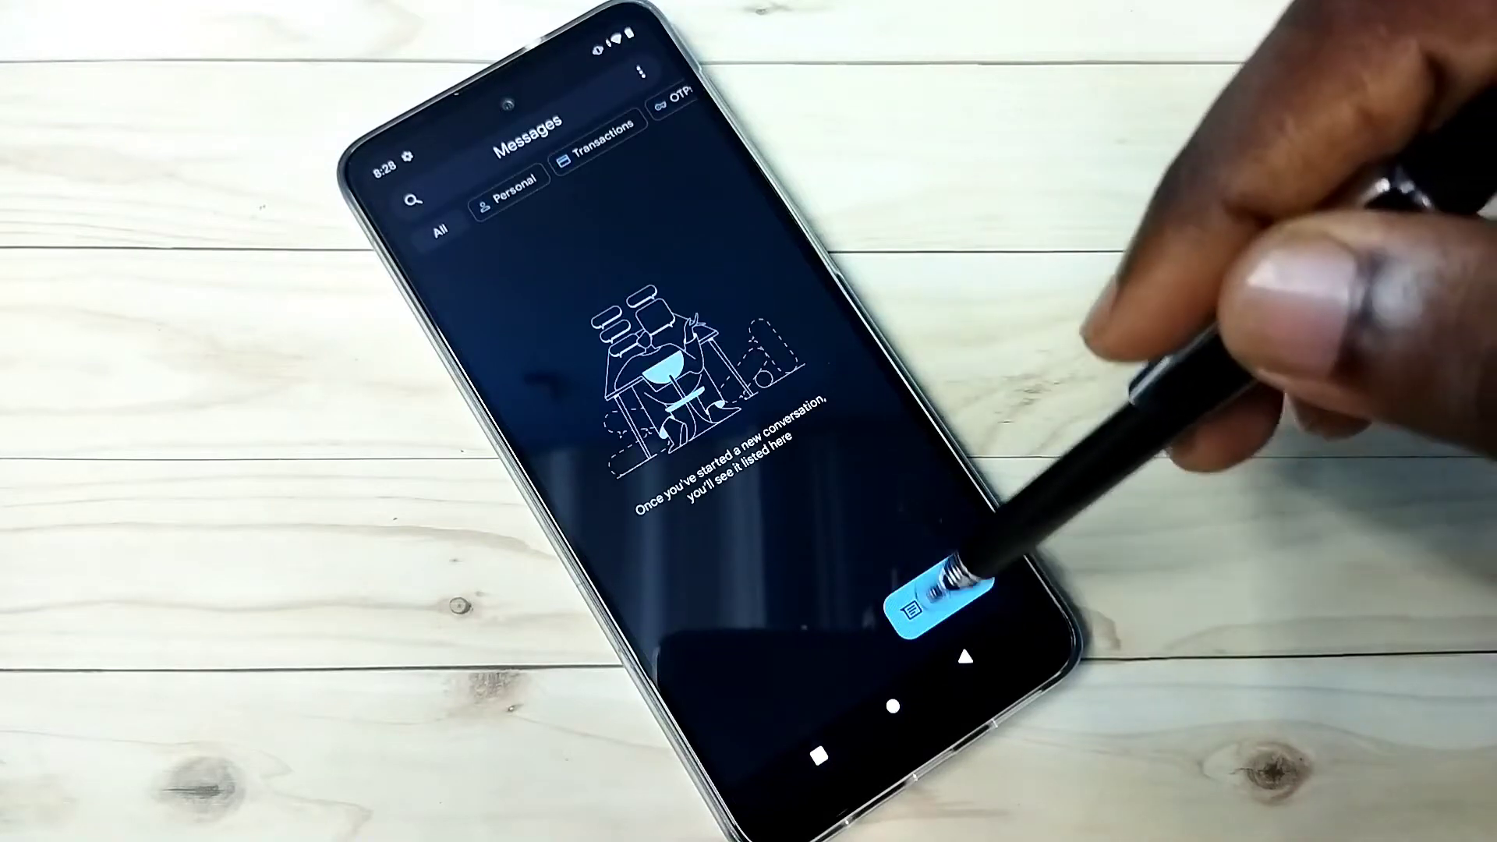
click(976, 574)
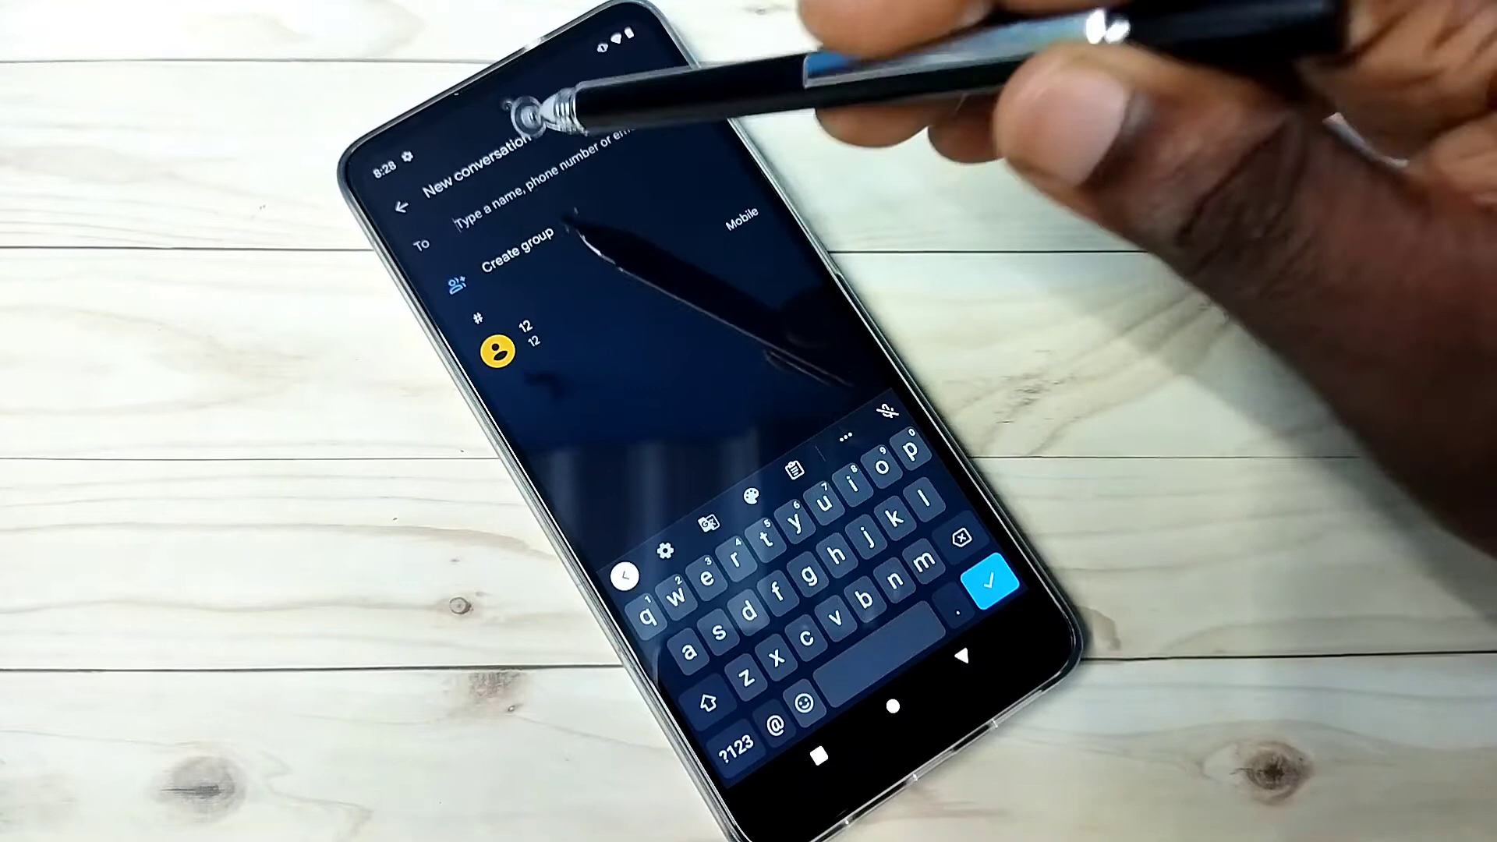
click(514, 193)
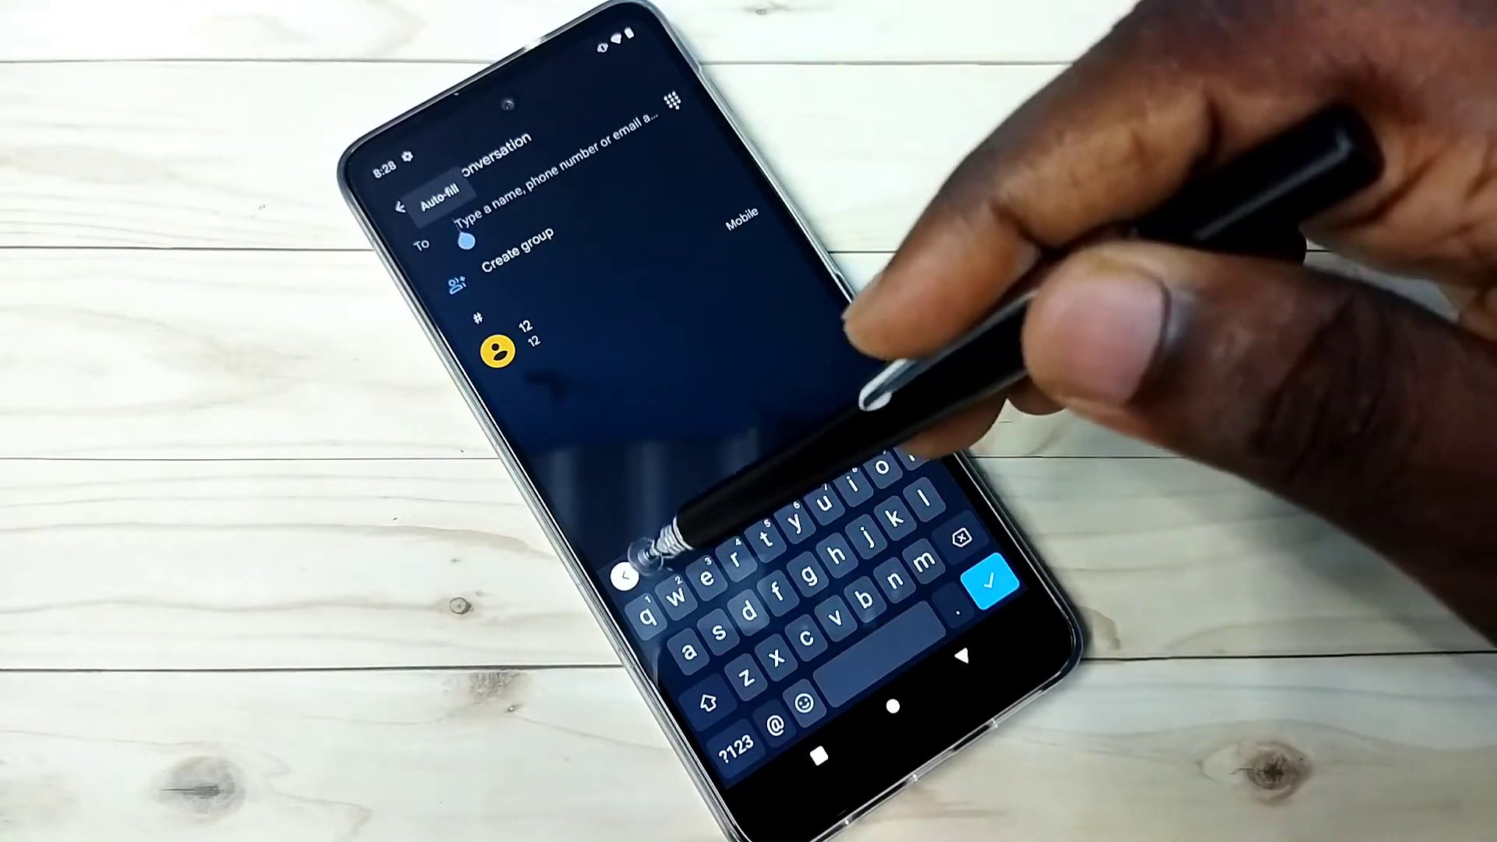
Go from the keyboard gear to Gboard's Languages and open the Add keyboard language list
click(668, 543)
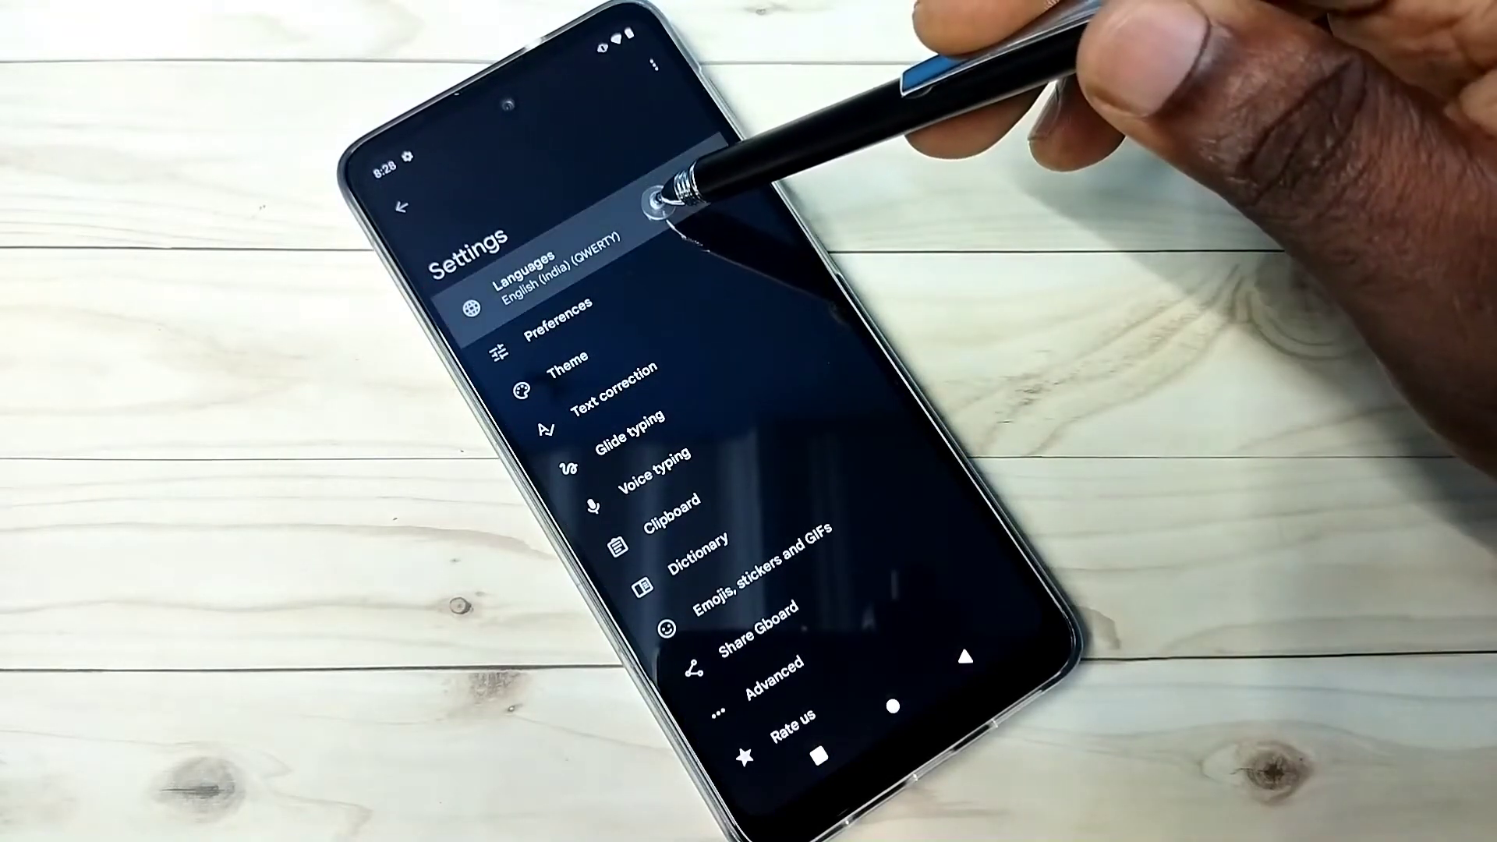
click(661, 201)
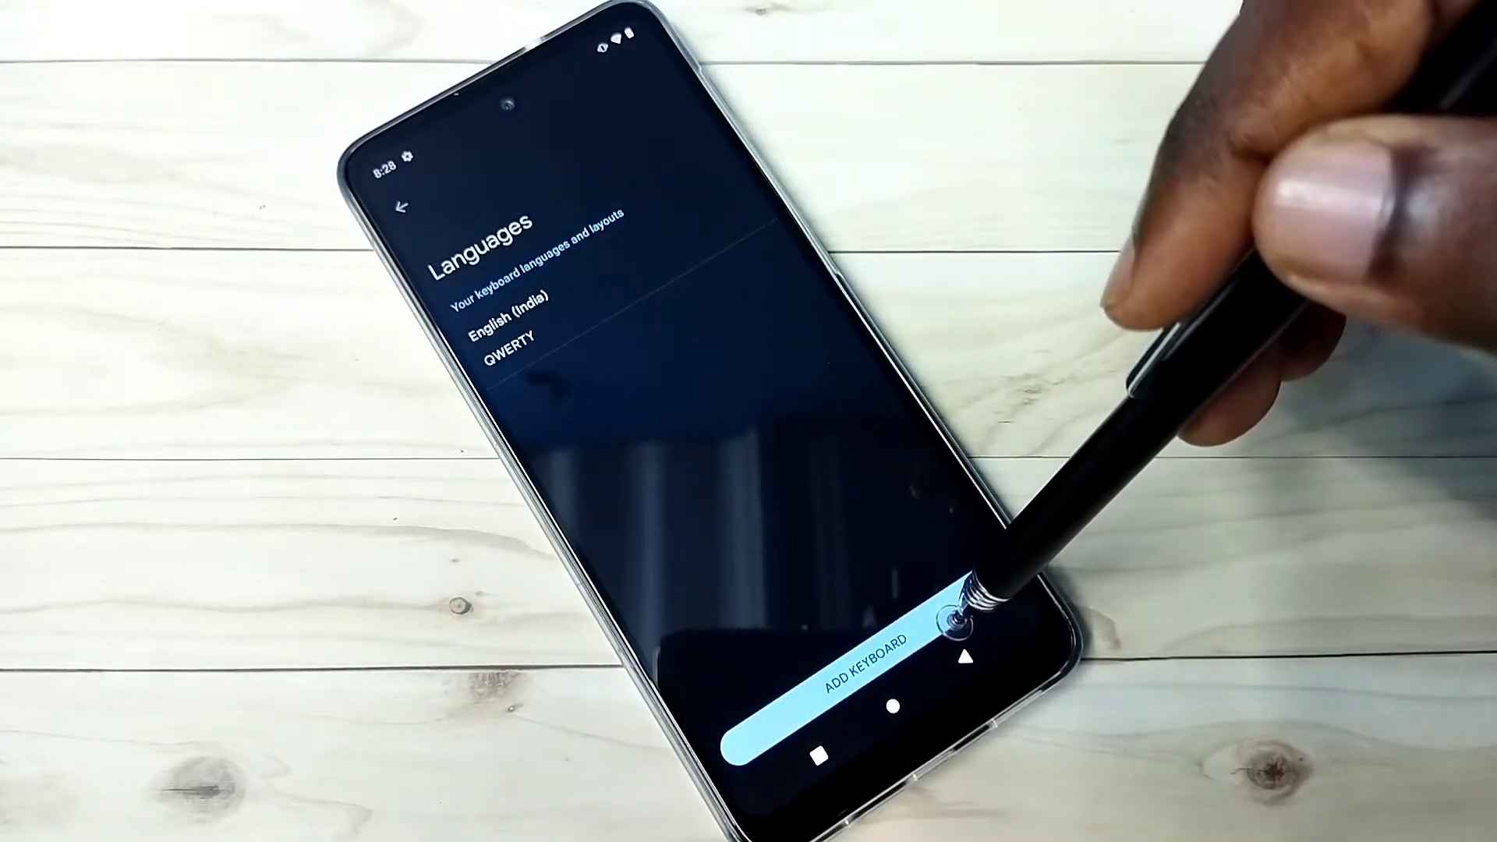
click(954, 611)
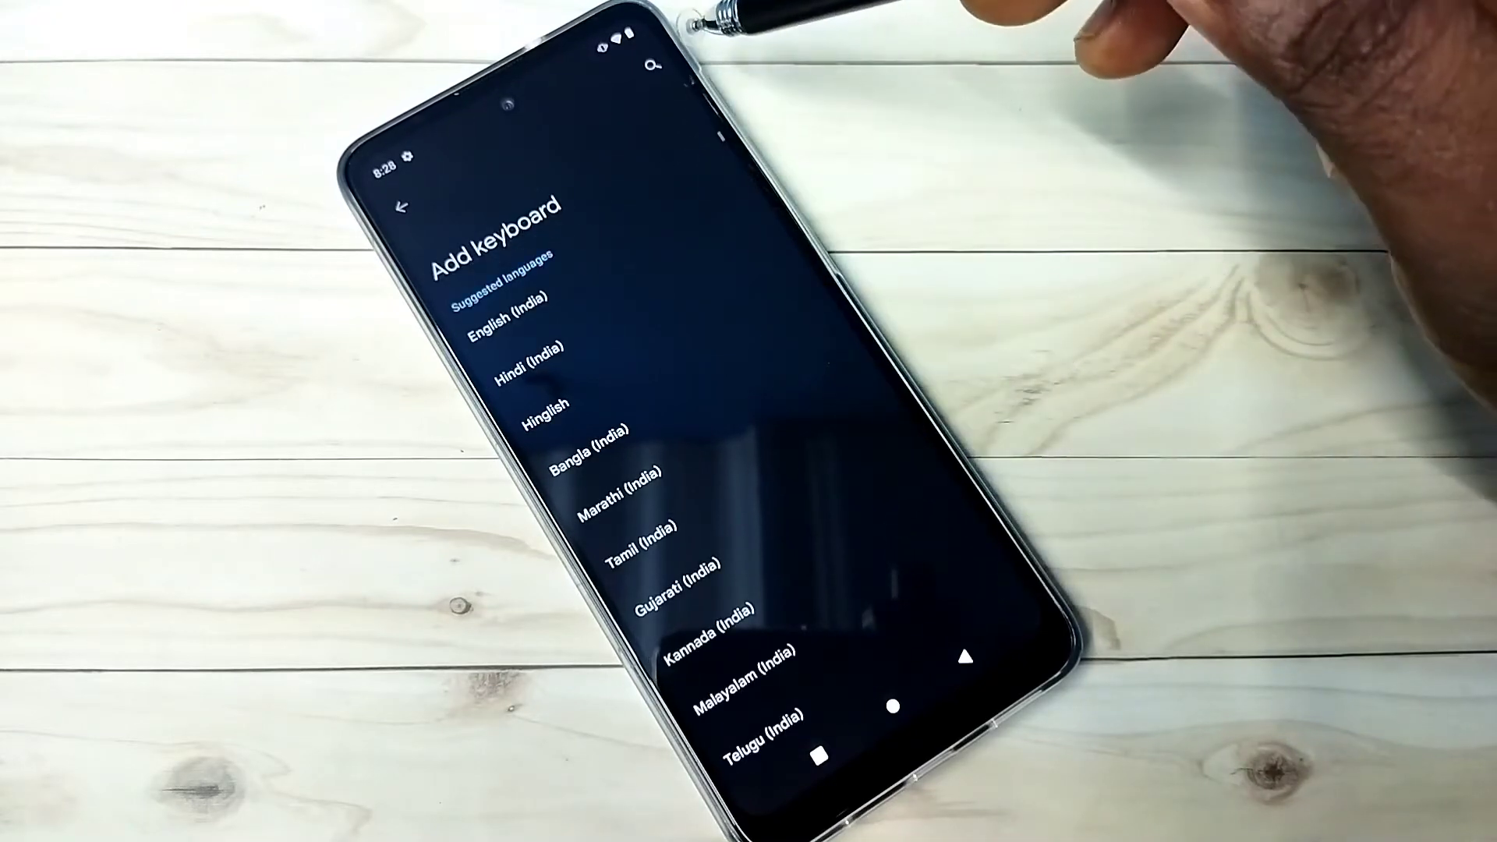
click(652, 61)
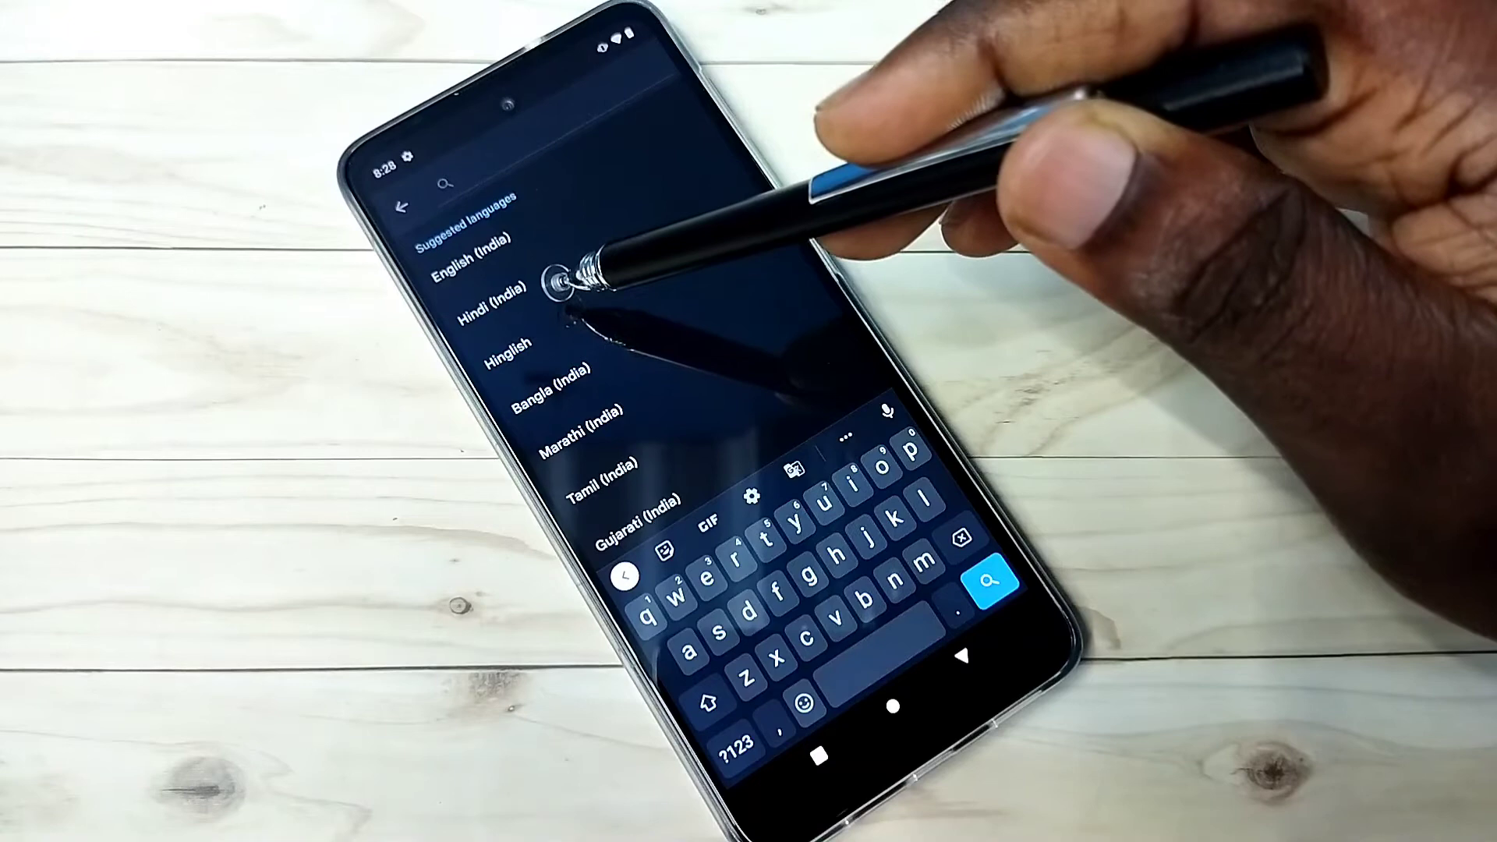
mouse_move(720, 449)
mouse_down()
mouse_move(617, 207)
mouse_move(685, 344)
mouse_up()
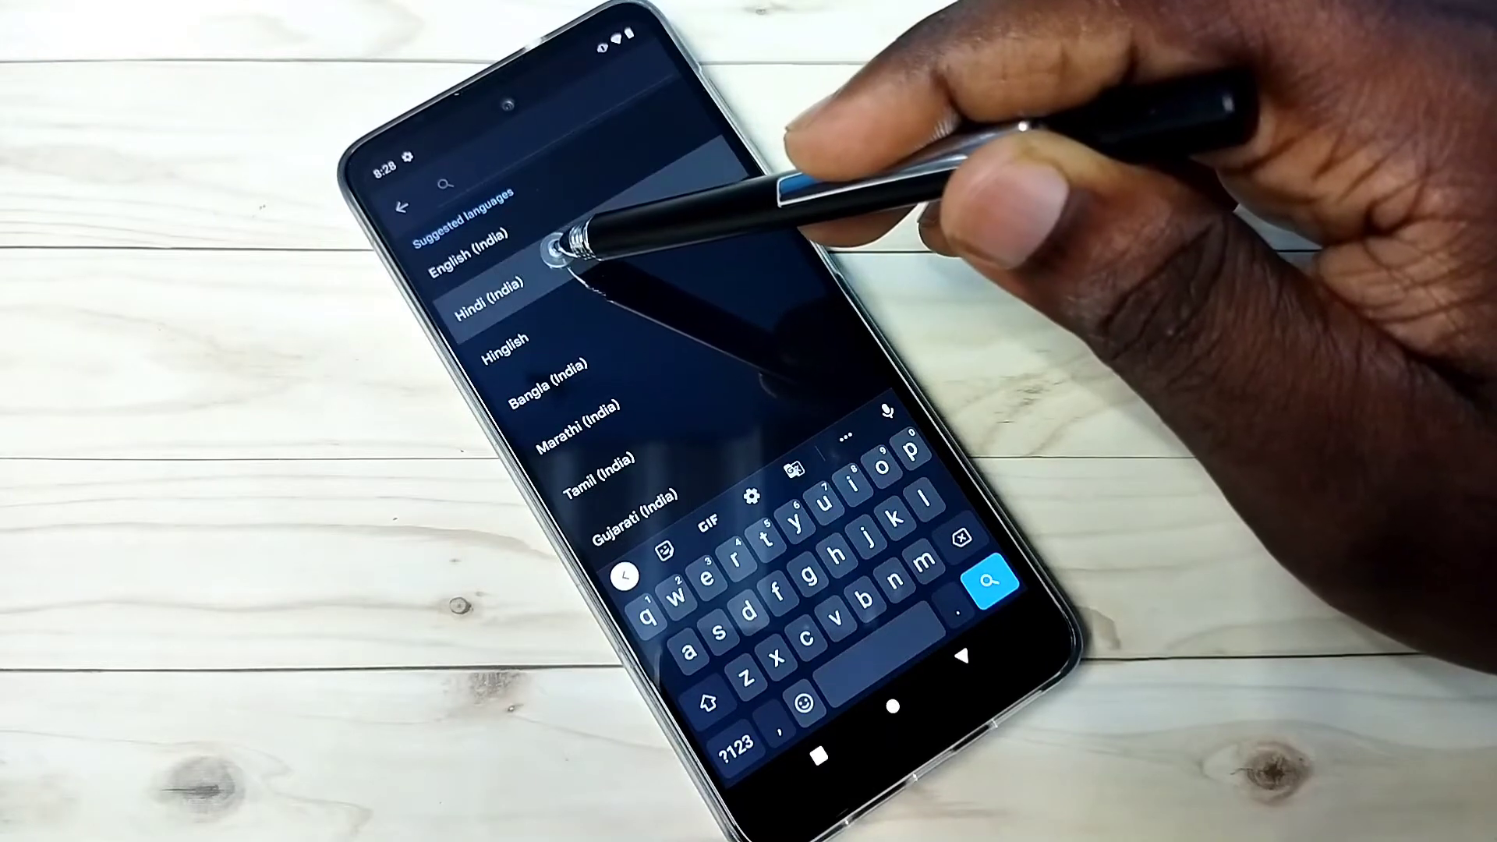
Add Hindi (India) with only the Hindi layout, dropping abc → हिंदी, and return to settings
click(556, 252)
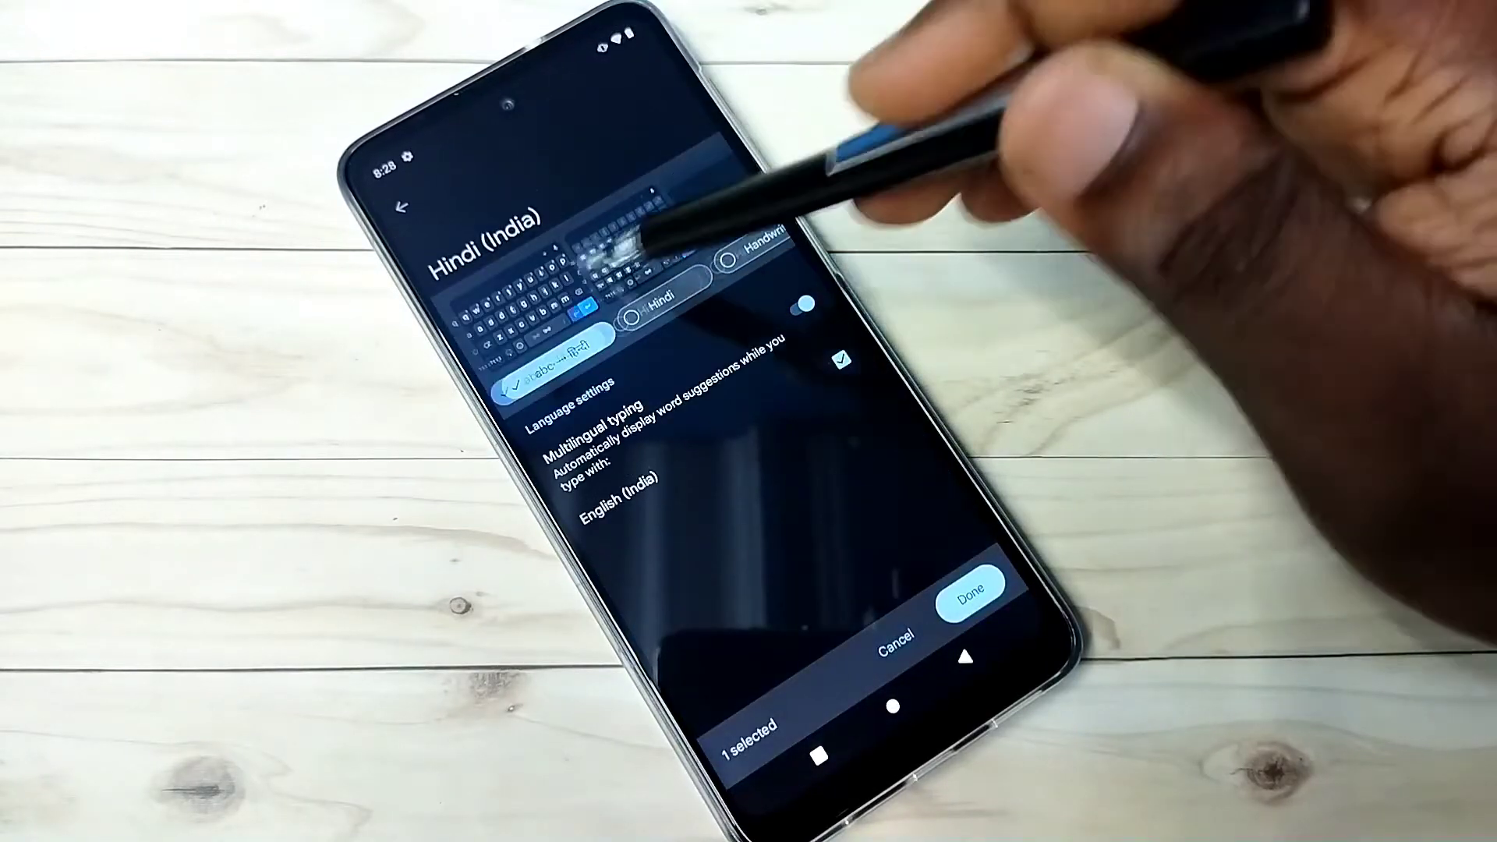
drag(618, 242, 748, 176)
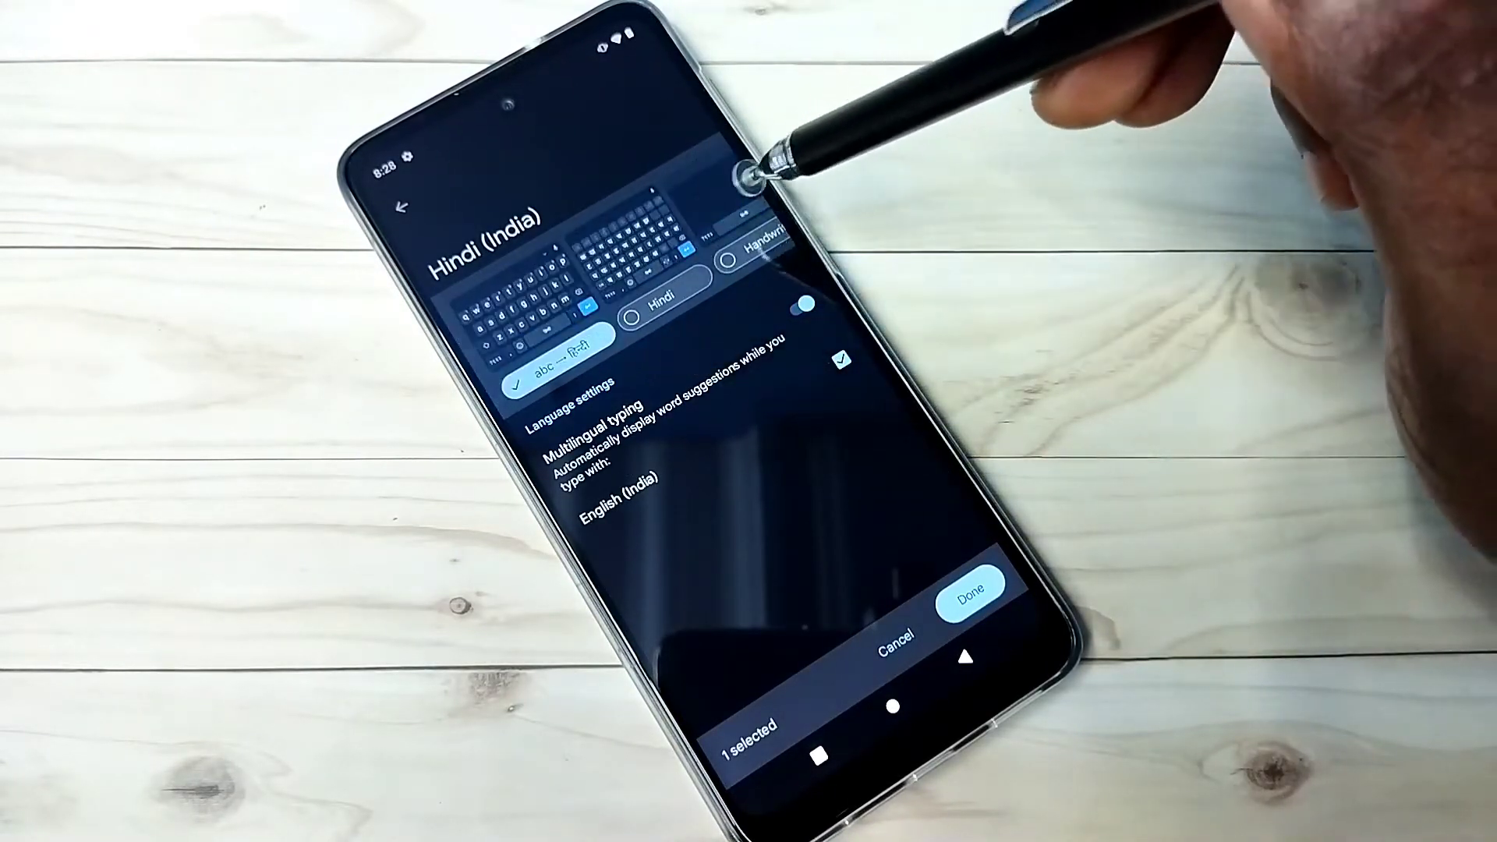
click(567, 351)
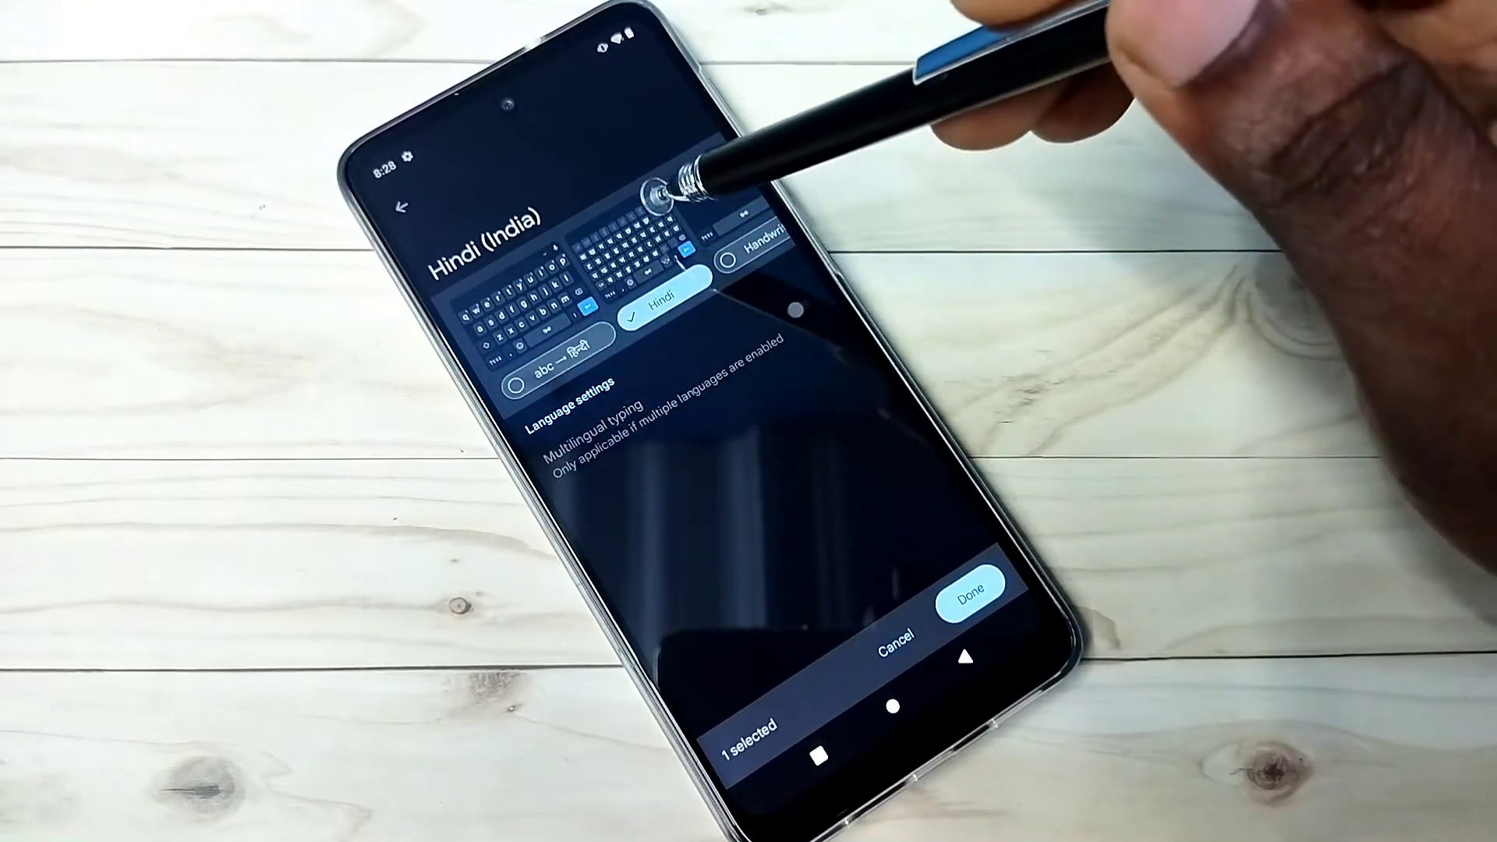
click(971, 594)
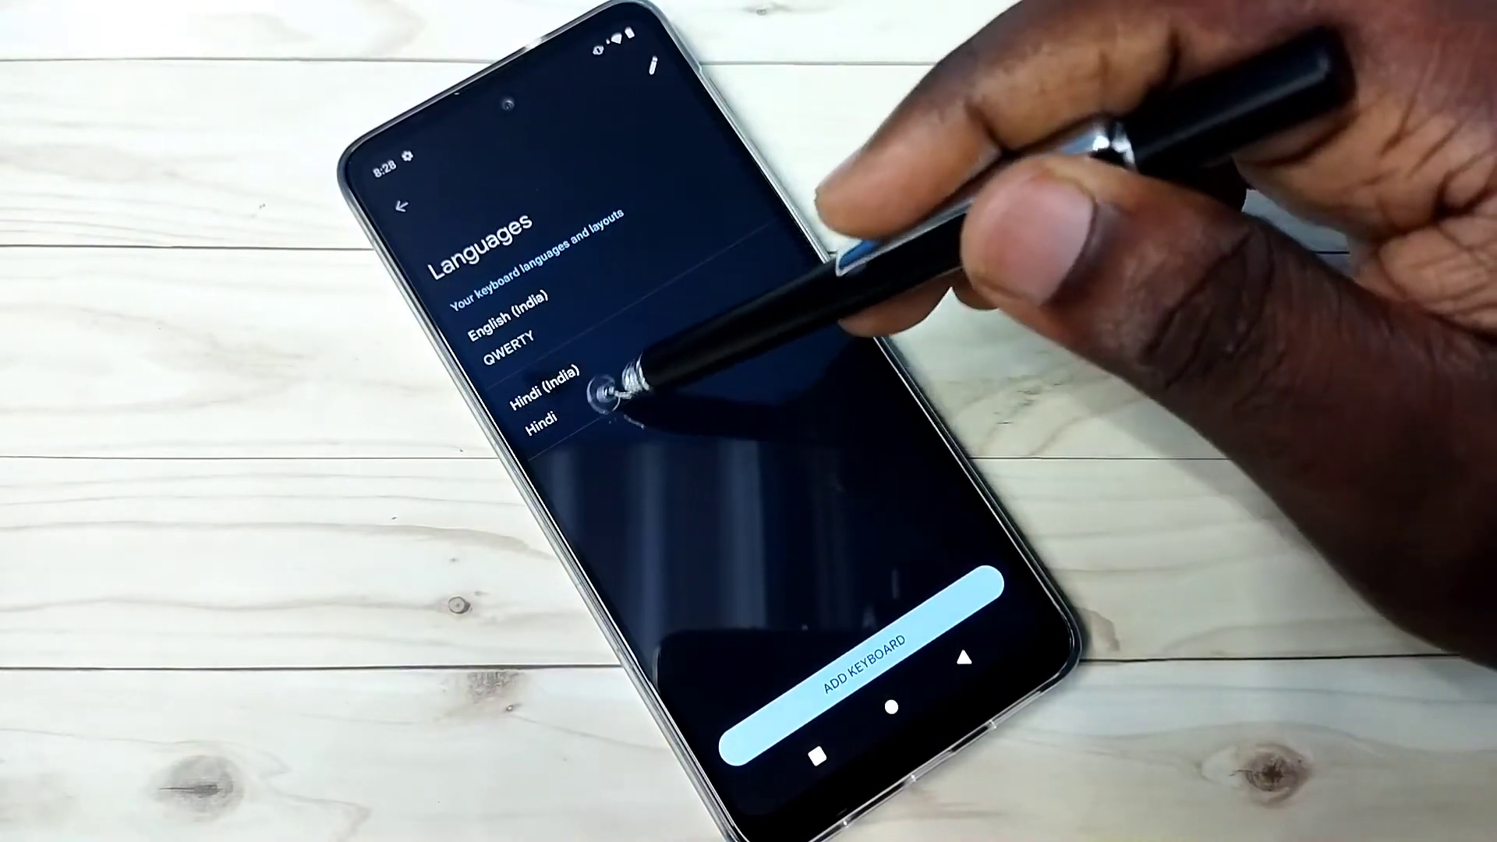
click(989, 656)
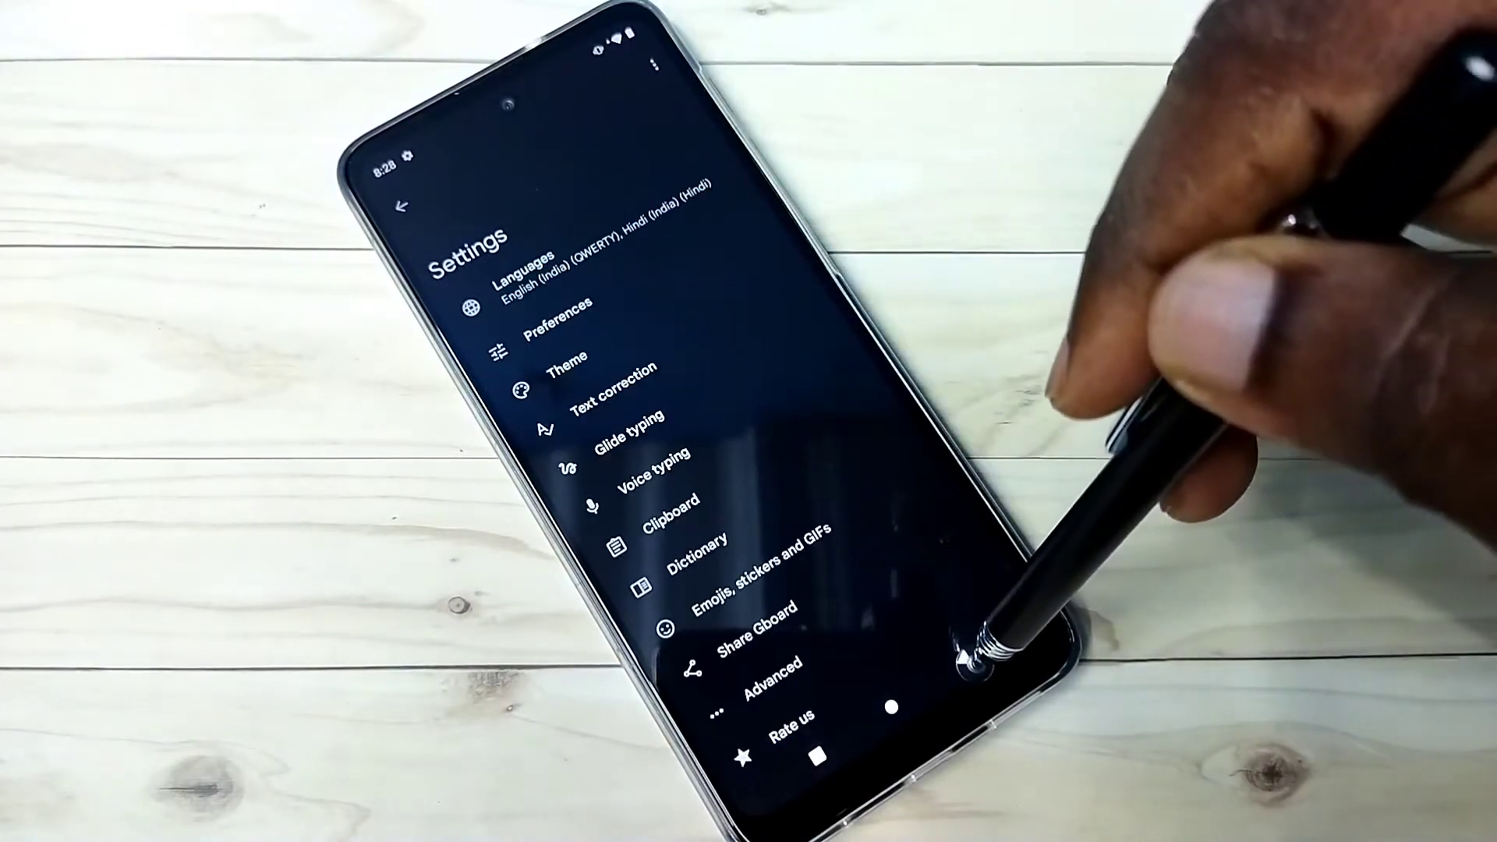
In Messages, switch the keyboard to Hindi and erase the Hindi characters typed in To
click(971, 658)
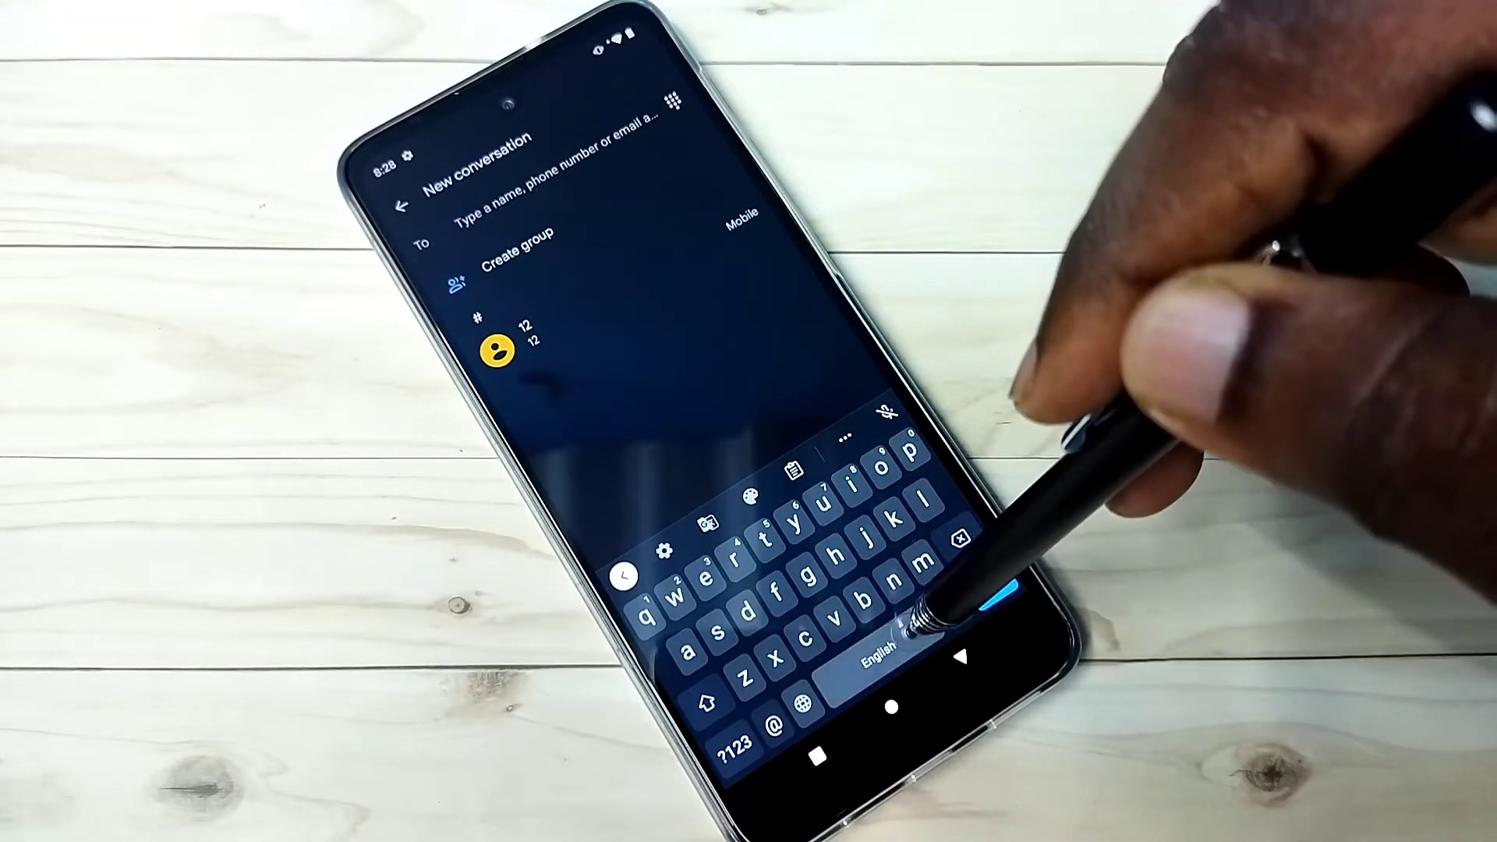
click(911, 622)
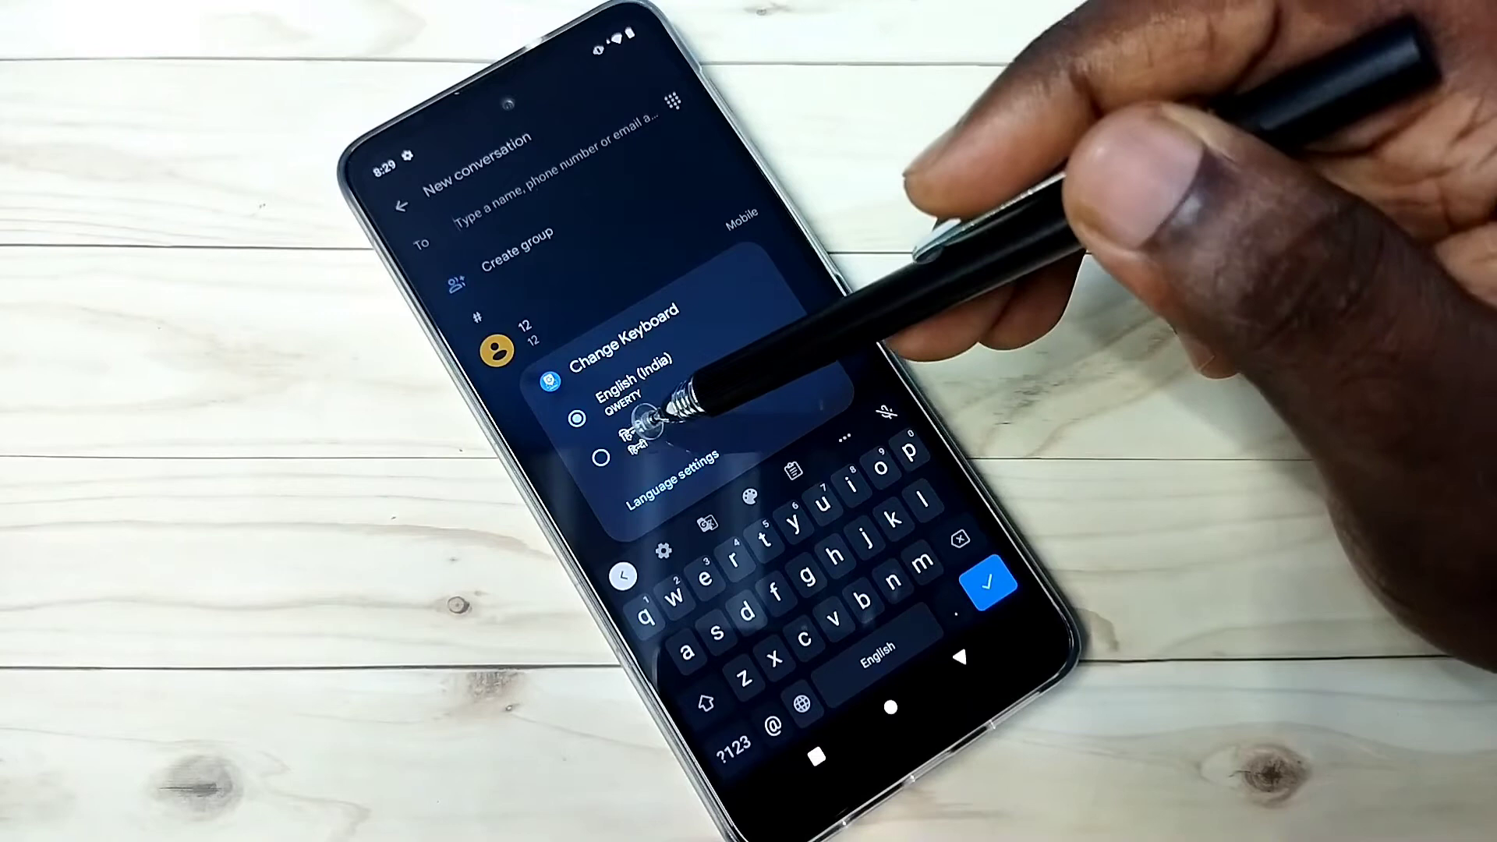
click(632, 443)
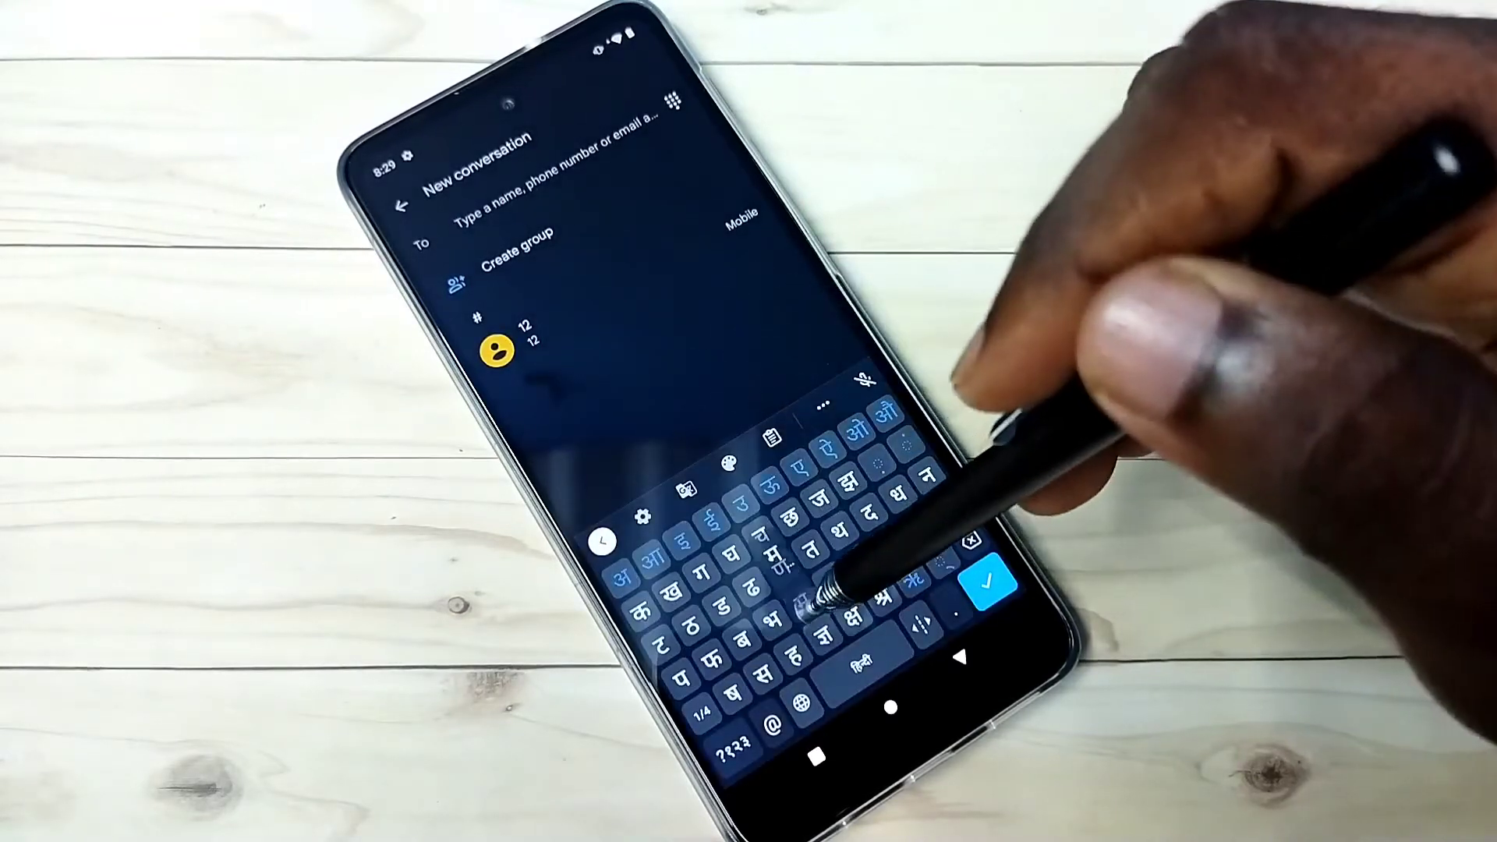
text(मवणयतडणमभय)
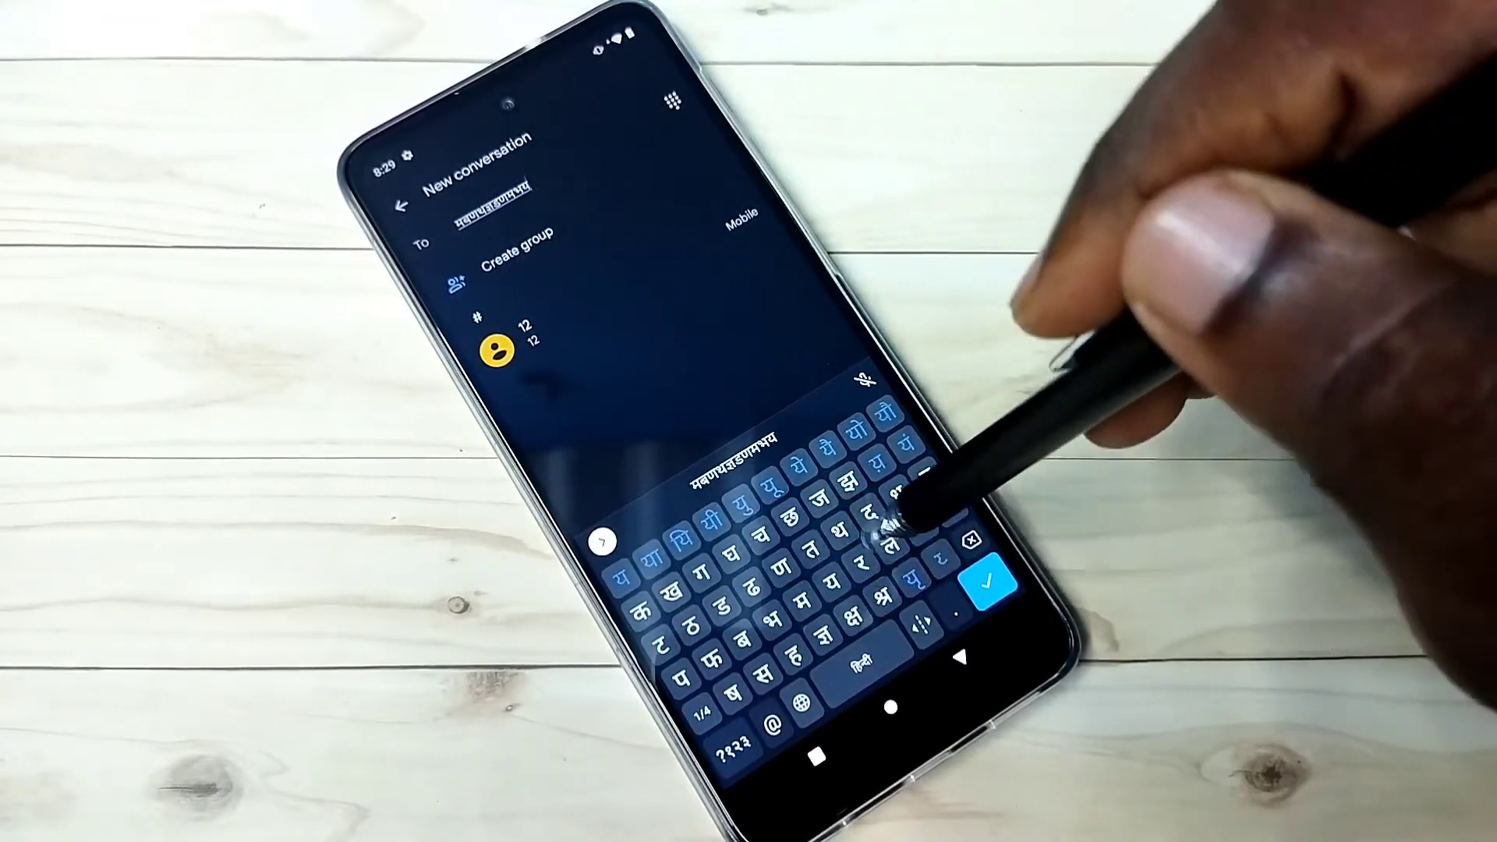
text(लछ)
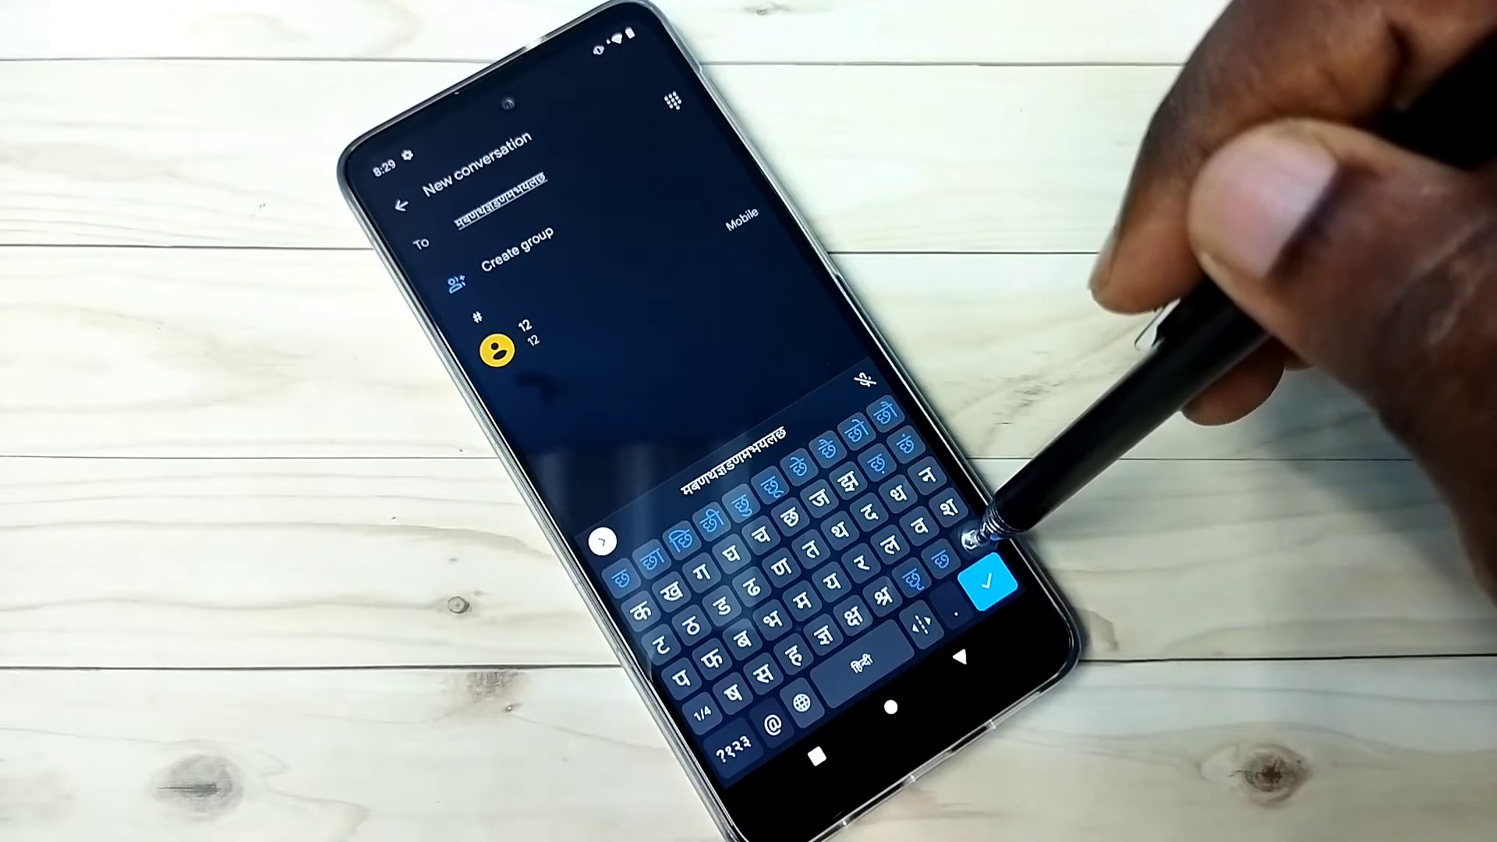
key(BackSpace)
key(BackSpace)
key(BackSpace)
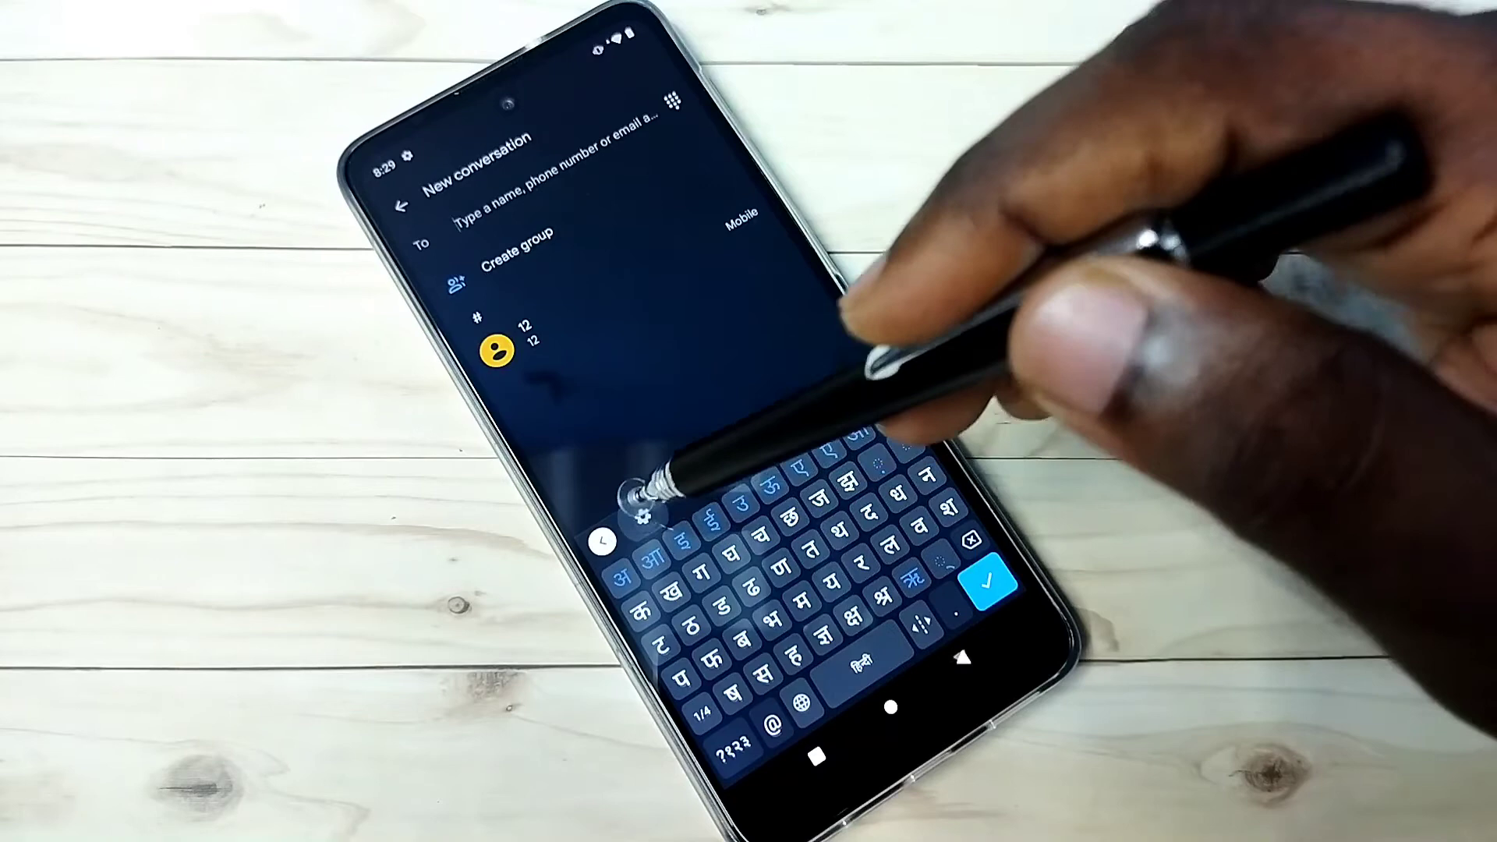
Delete Hindi (India) from Gboard's keyboard languages list and go back
click(642, 513)
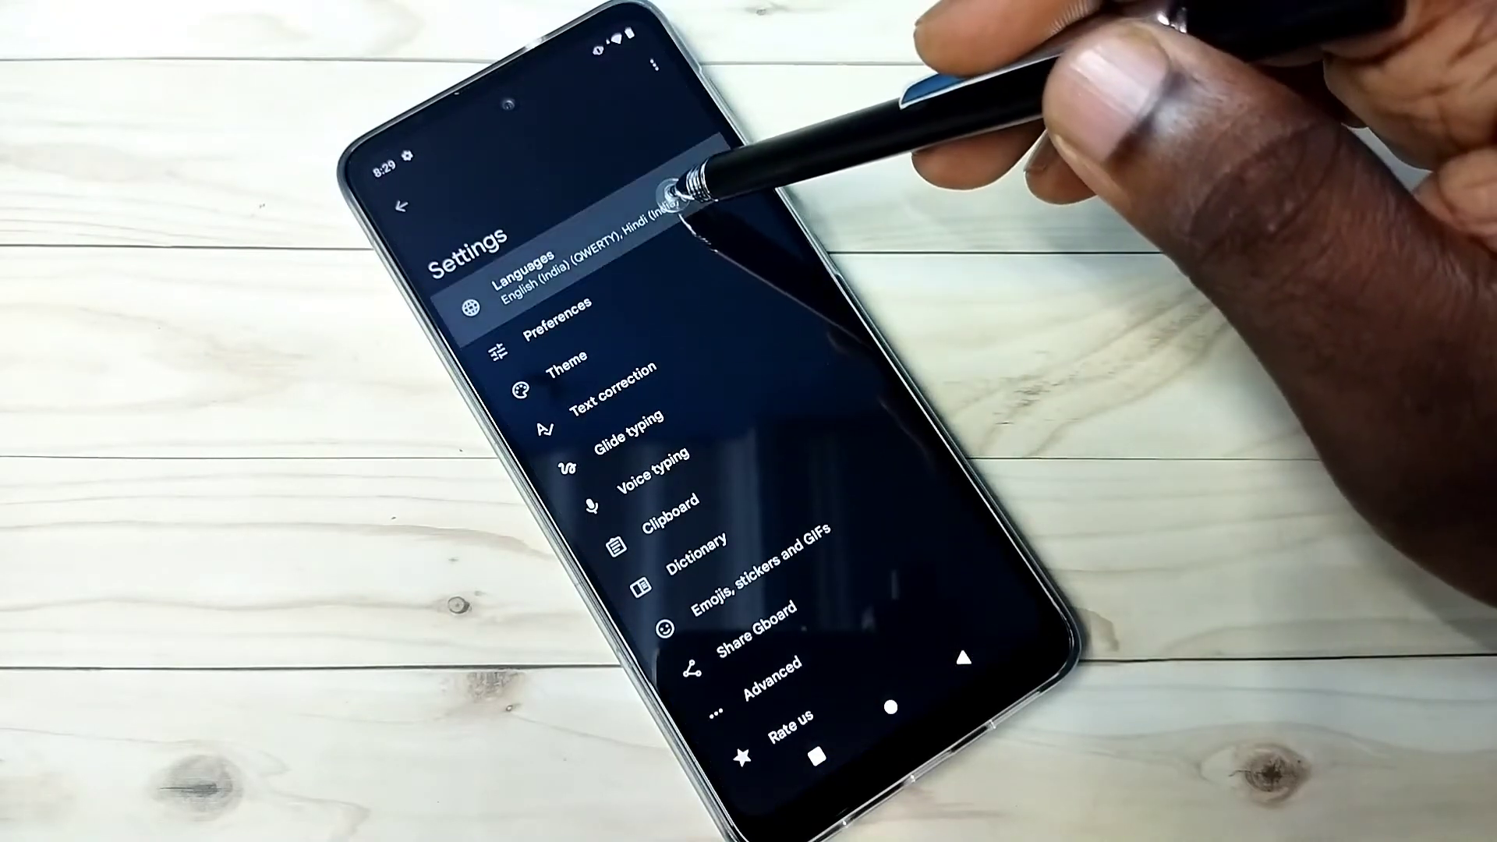
click(676, 191)
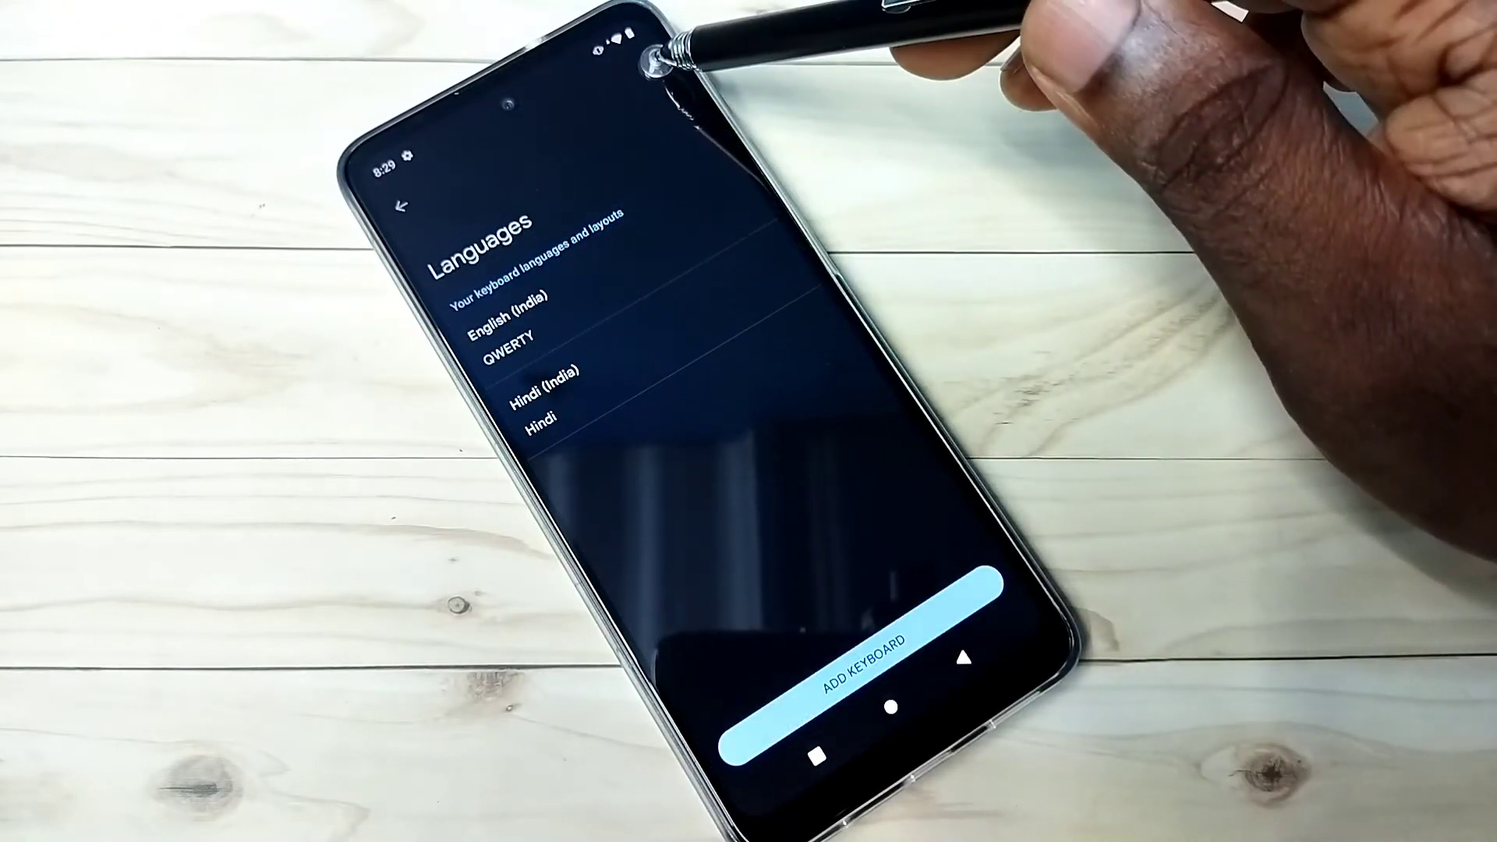
click(656, 62)
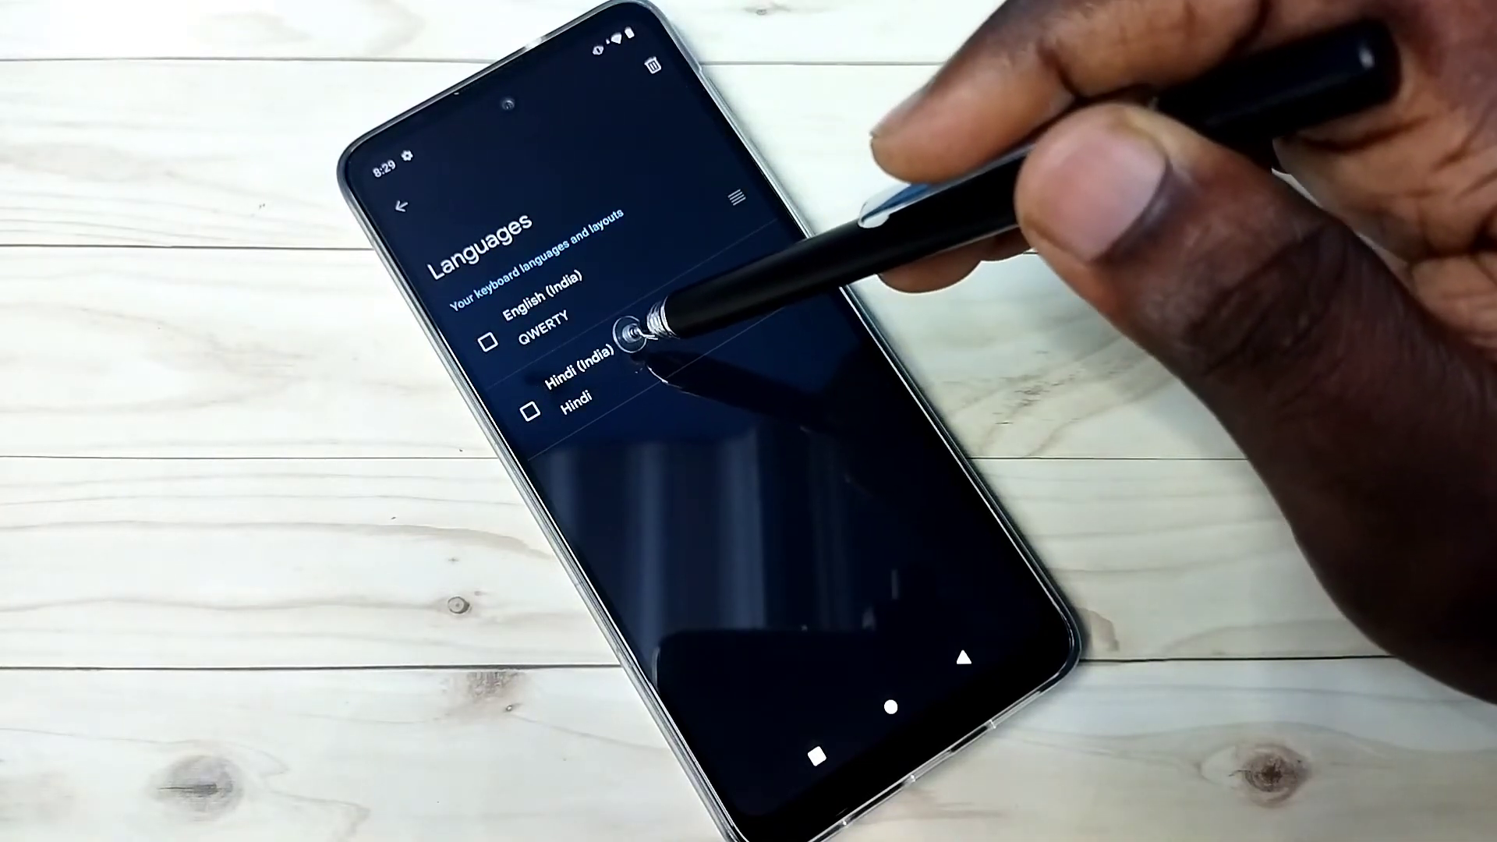
click(625, 345)
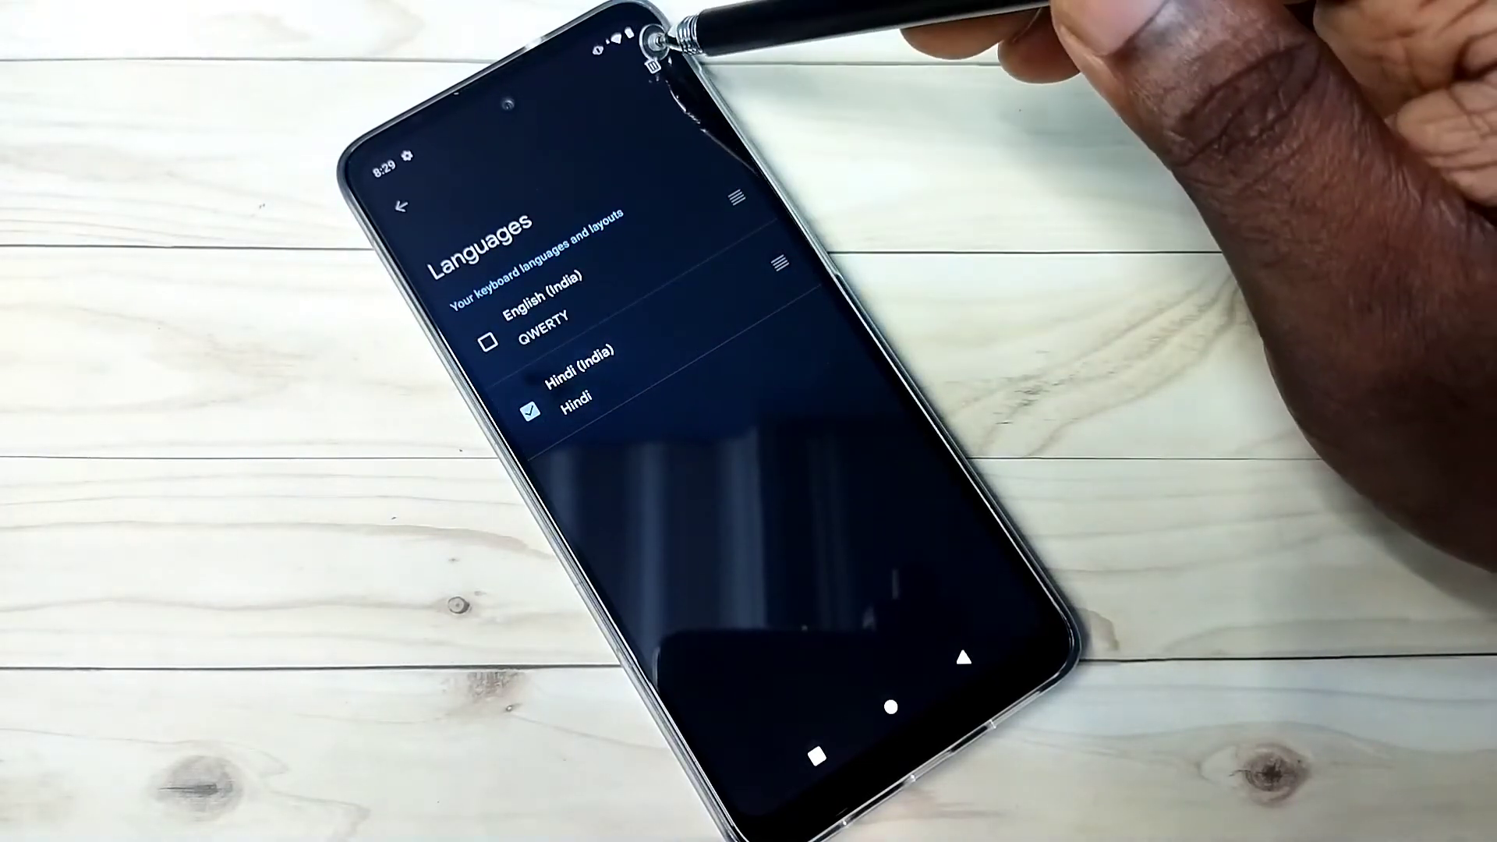
click(654, 61)
click(963, 659)
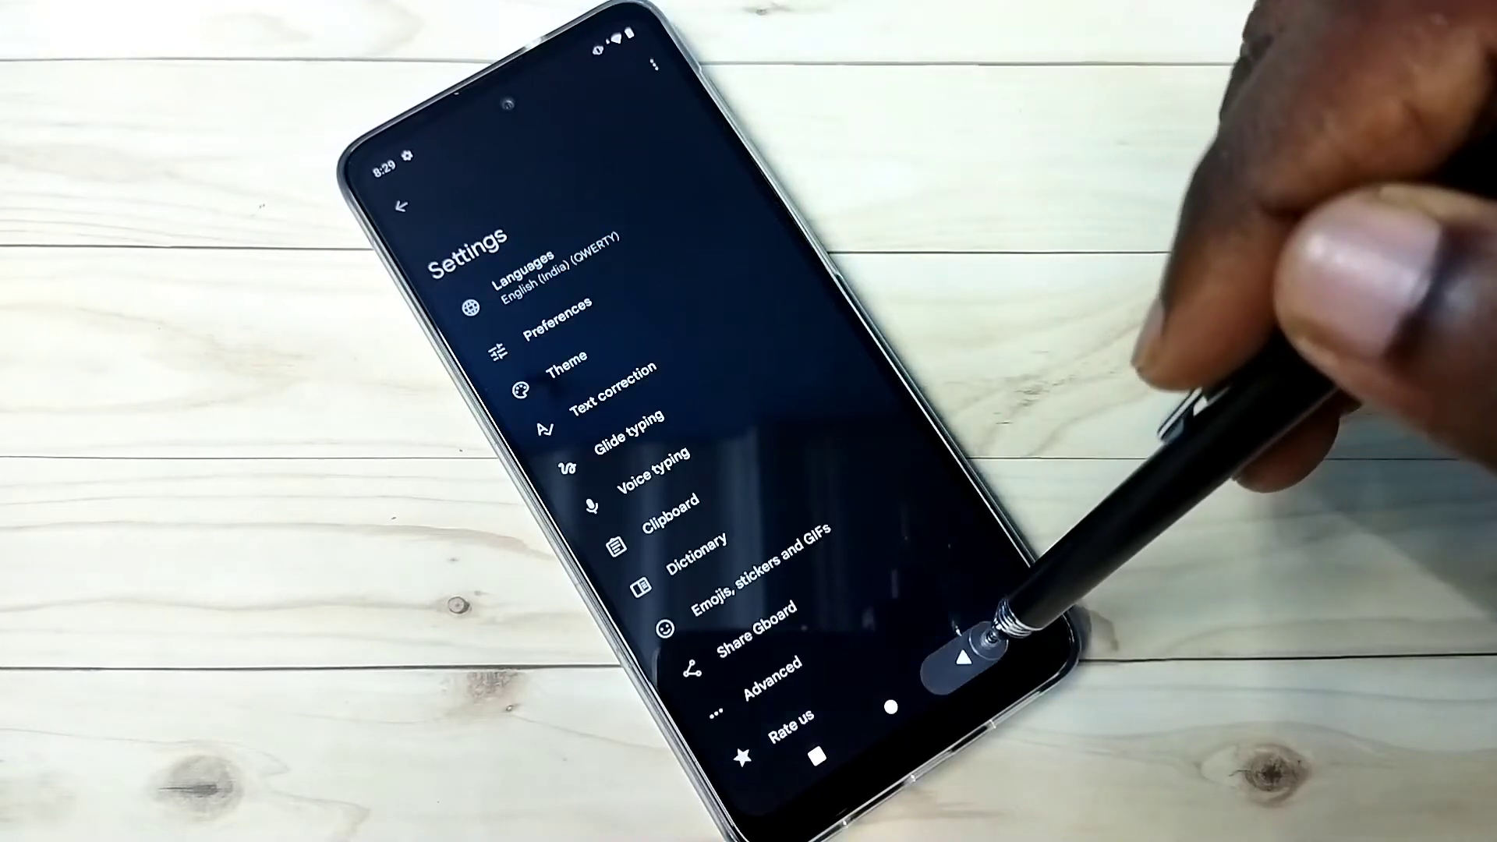
Leave Gboard settings for the Messages new conversation screen with English QWERTY
click(962, 659)
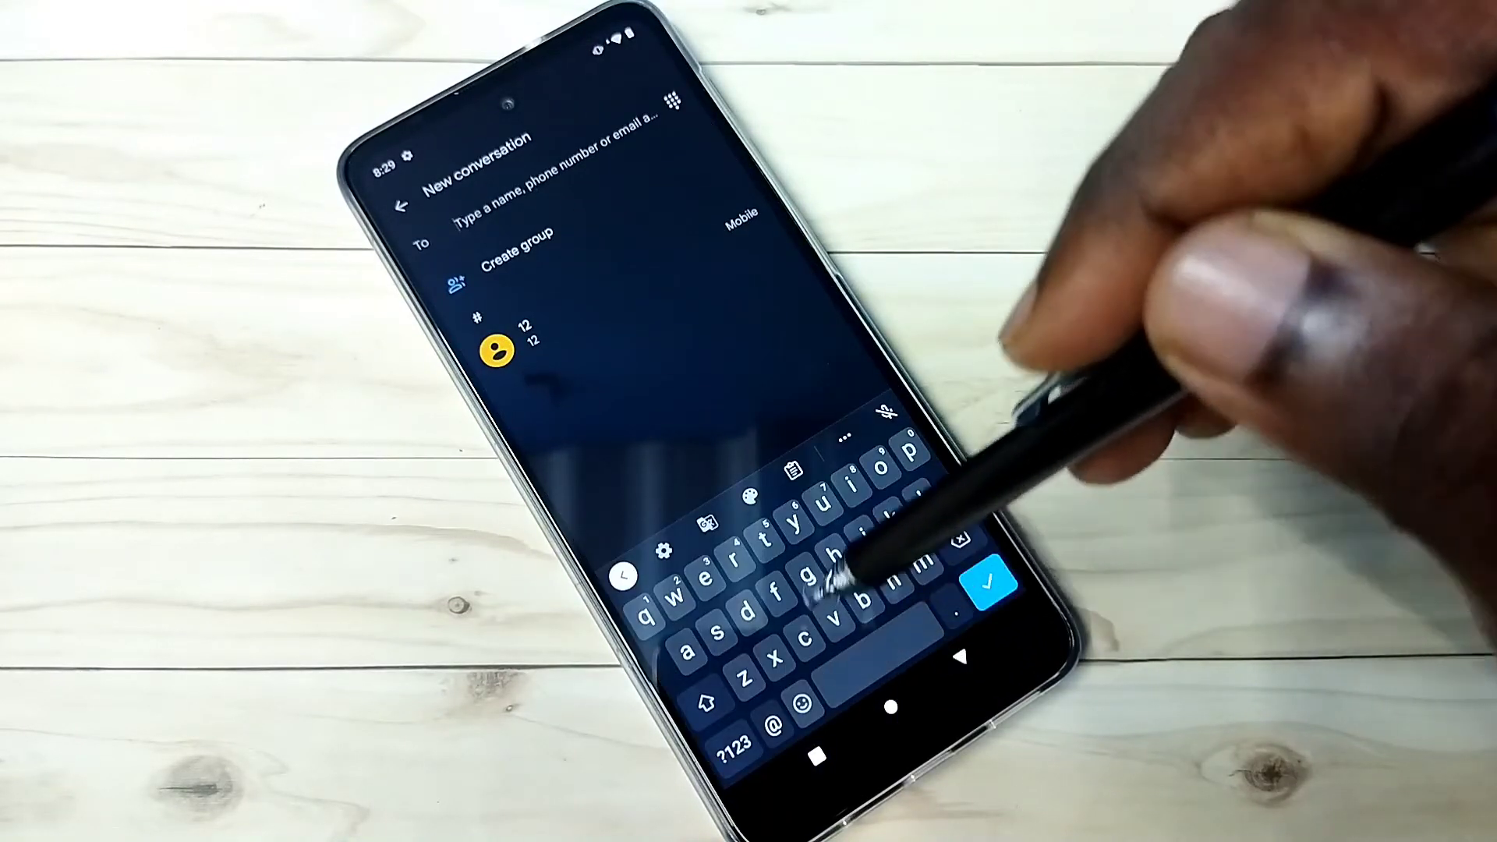